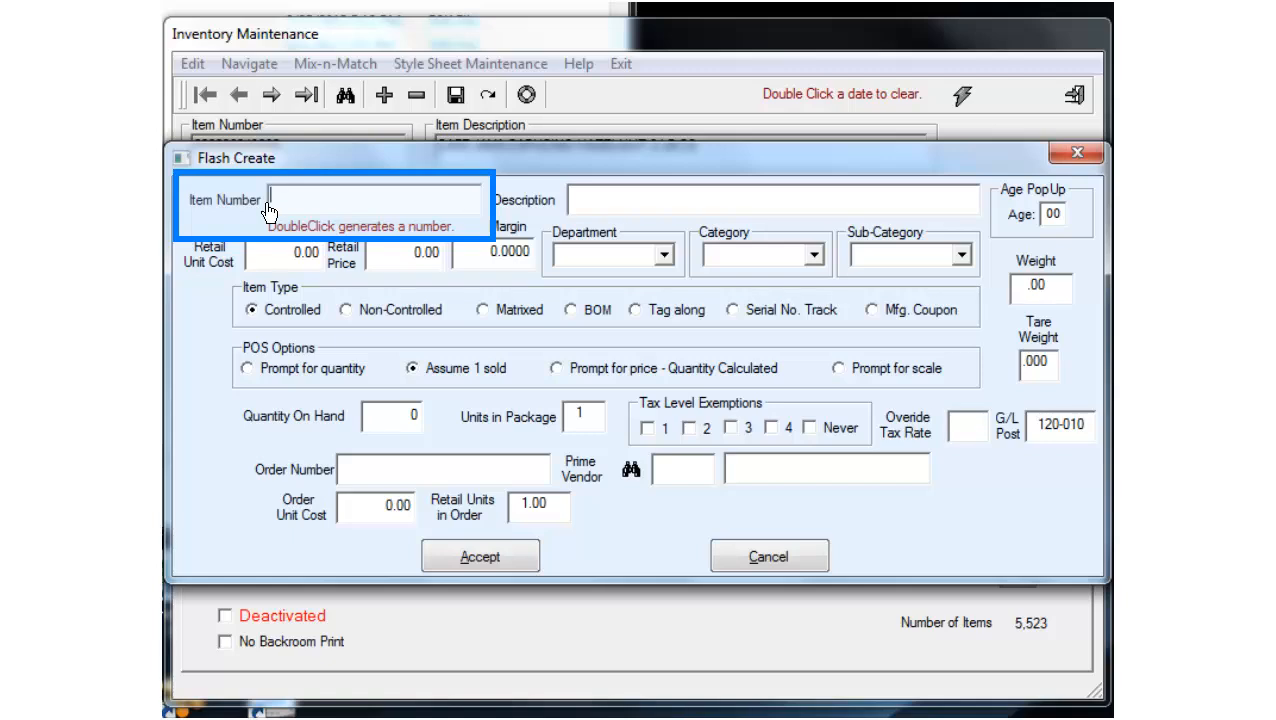
pyautogui.write('1234')
pyautogui.moveTo(303, 196); pyautogui.dragTo(257, 190)
pyautogui.press('BackSpace')
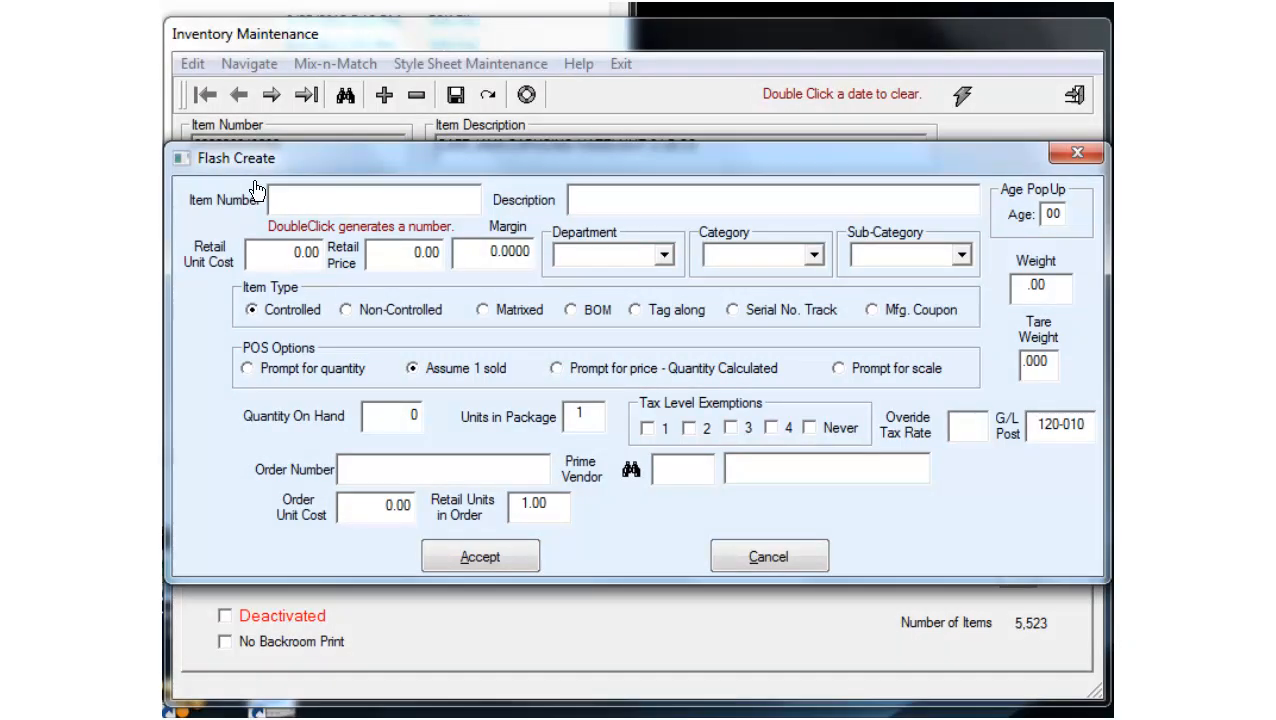
pyautogui.doubleClick(310, 198)
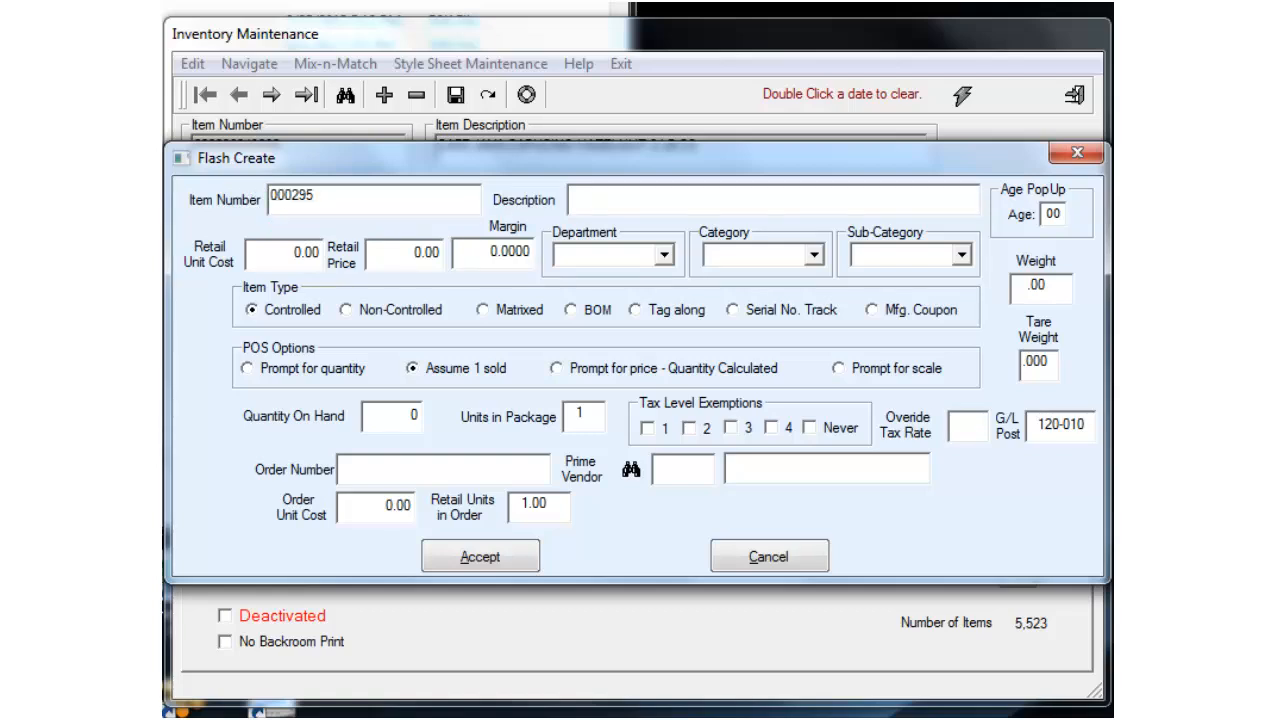
pyautogui.doubleClick(289, 197)
pyautogui.write('073430005044')
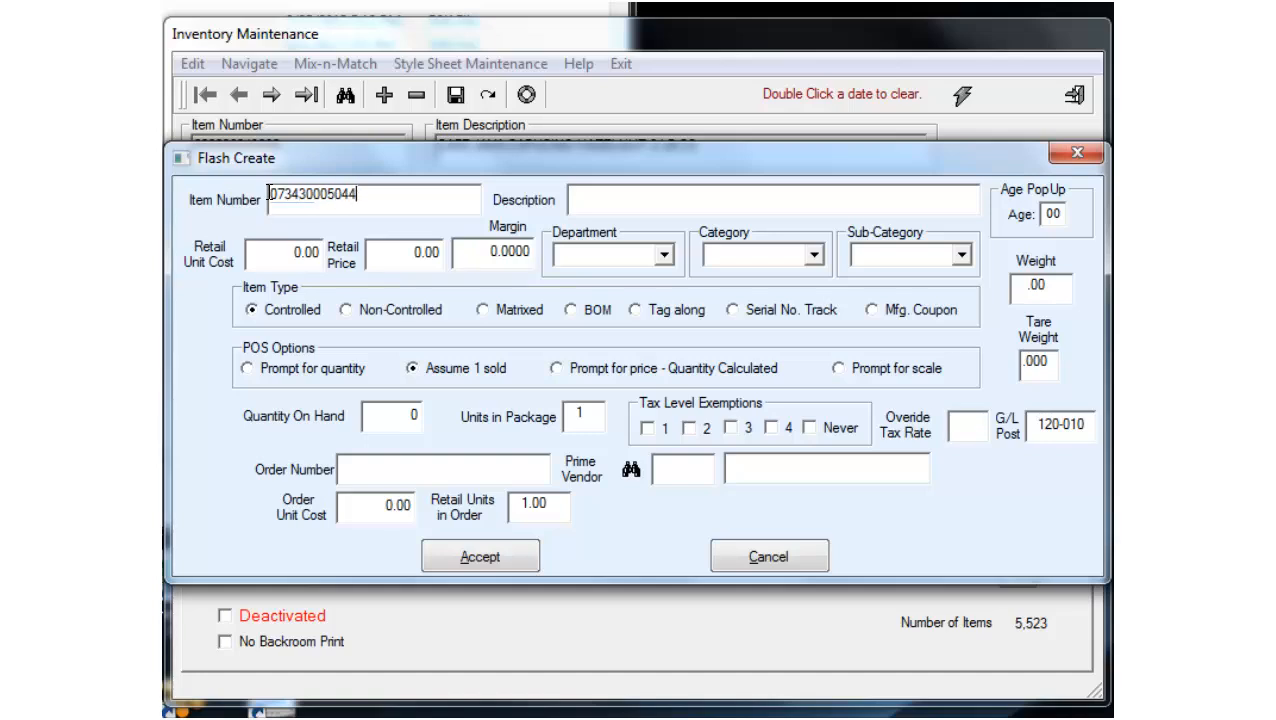
pyautogui.press('Tab')
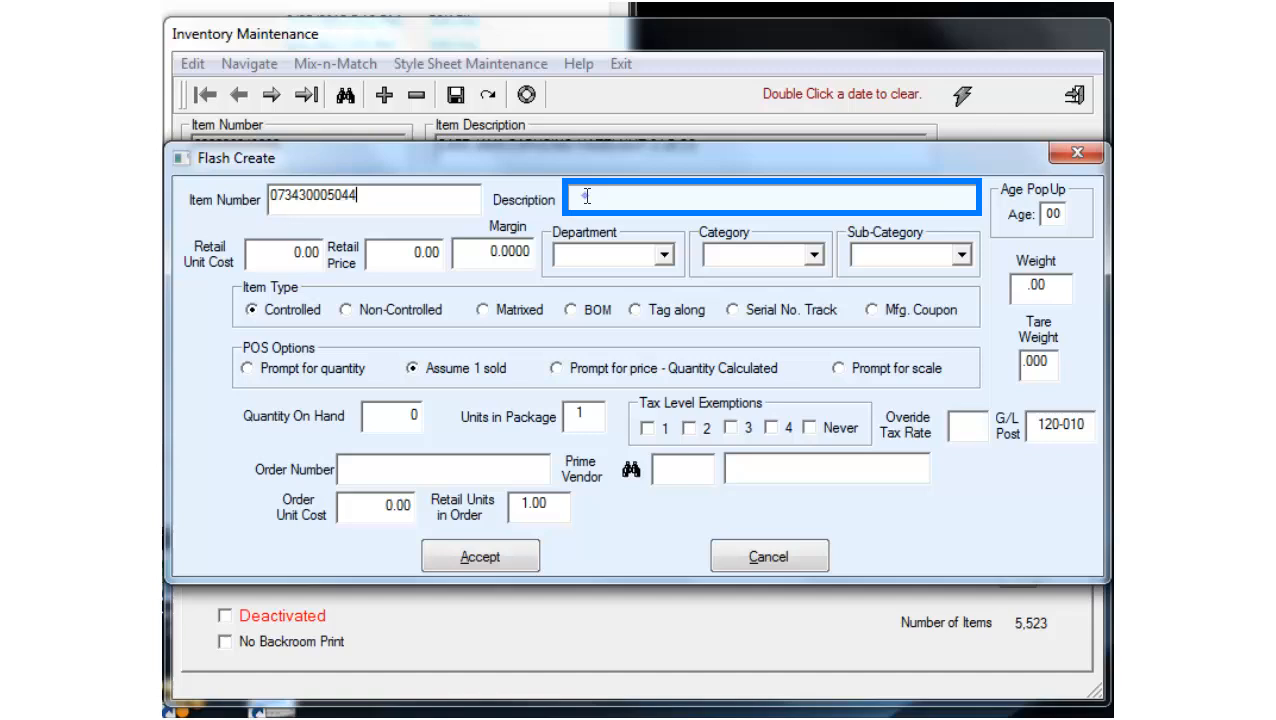
# Step: Enter description SPRING WATER, retail unit cost 0.29 and retail price .99
pyautogui.write('SPRING WATER')
pyautogui.press('Tab')
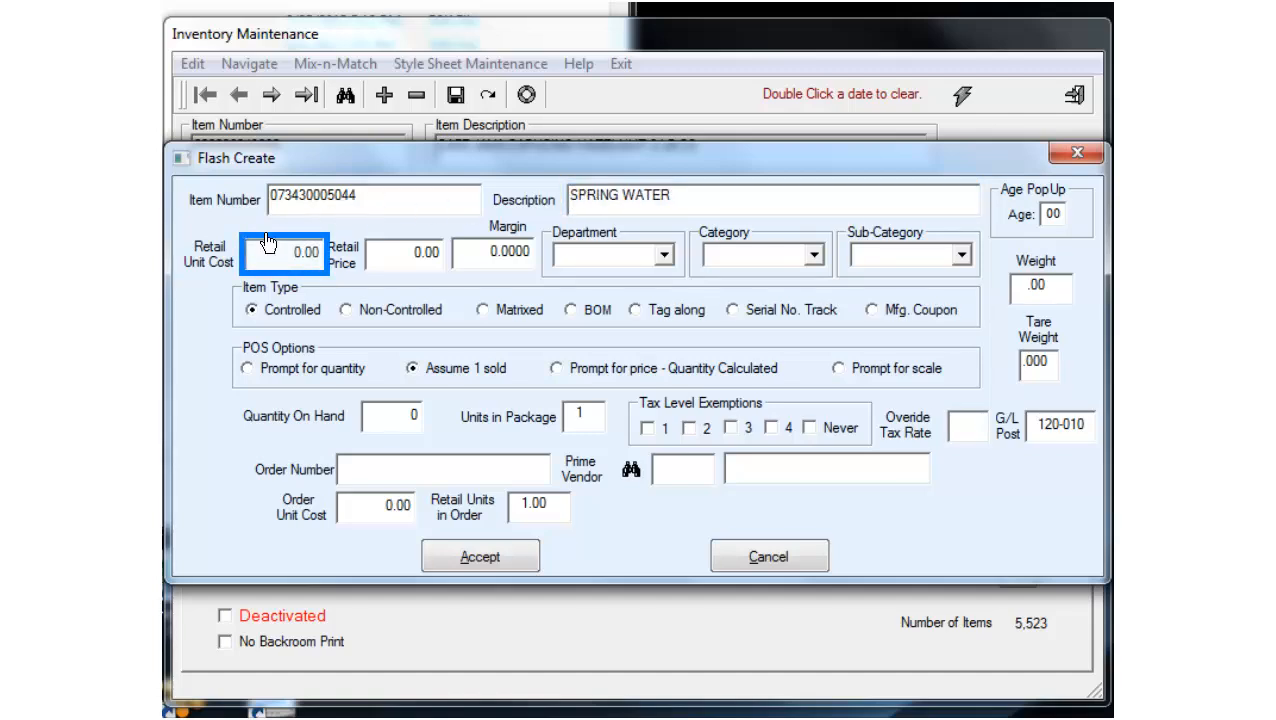
pyautogui.write('0.29')
pyautogui.click(375, 258)
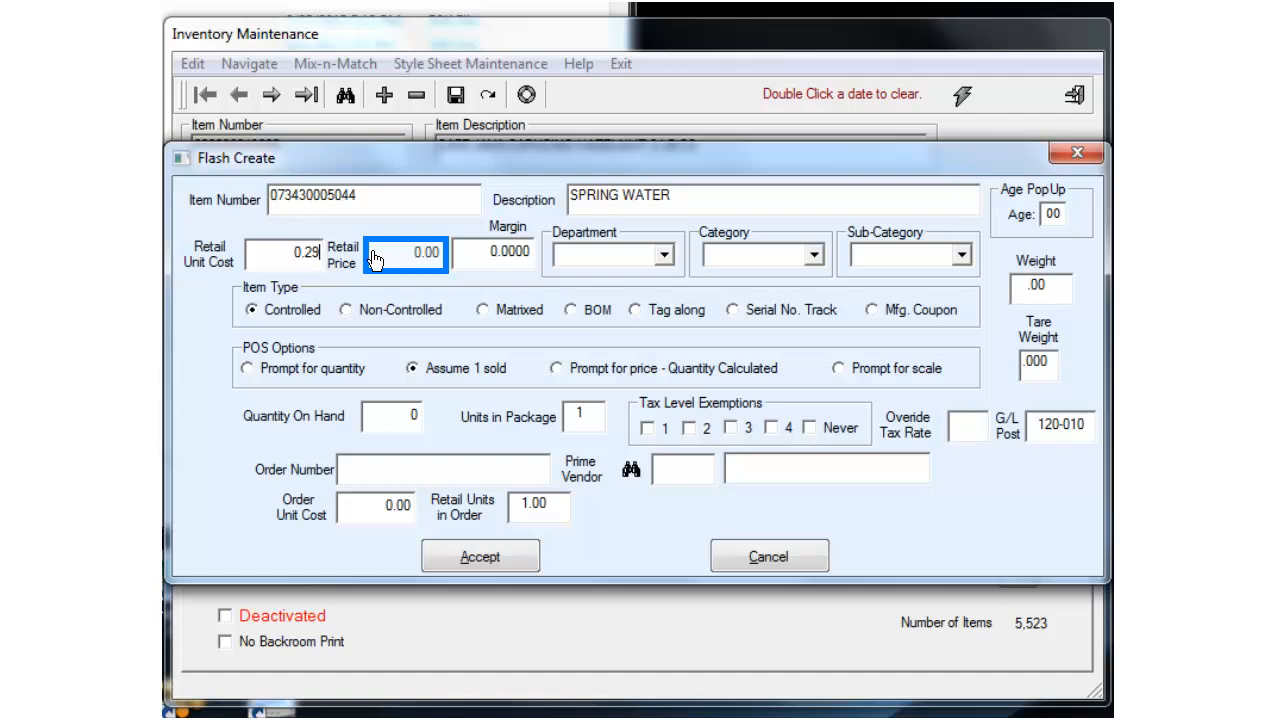
pyautogui.click(374, 259)
pyautogui.write('.99')
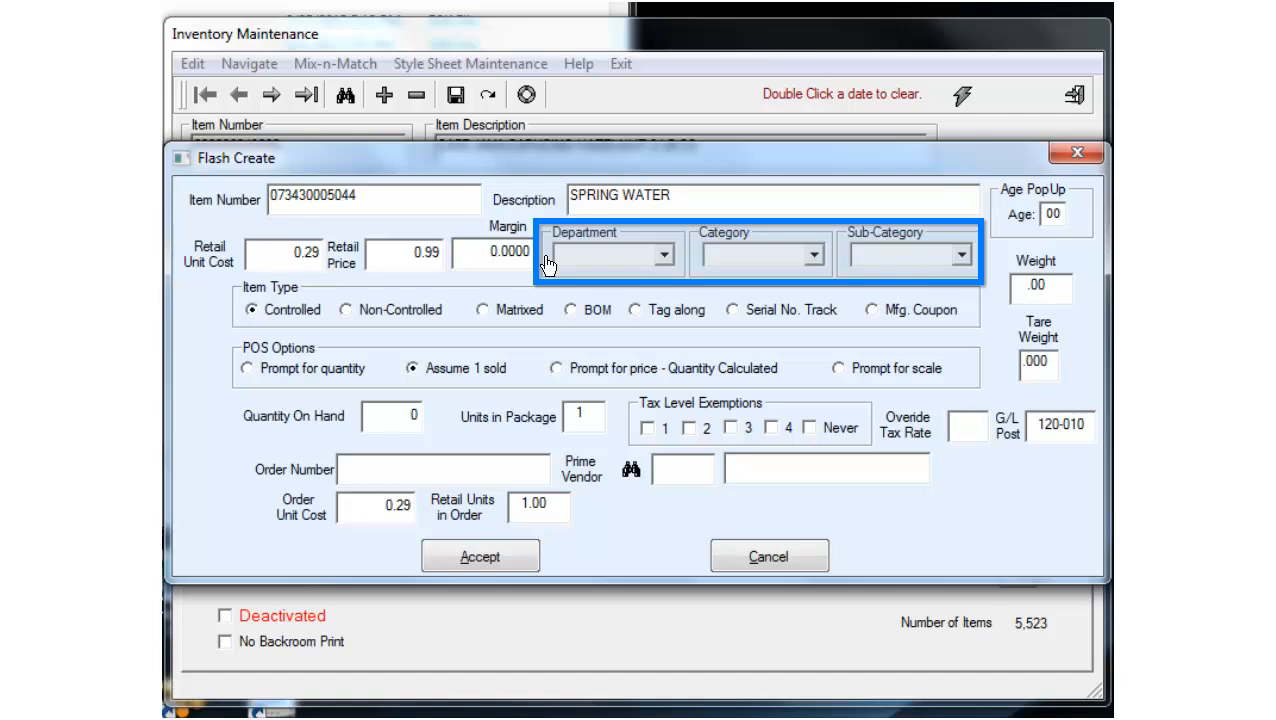
# Step: Classify the item as GROCERY / BEVERAGE / WATER and set its item type to Controlled
pyautogui.click(548, 262)
pyautogui.click(663, 255)
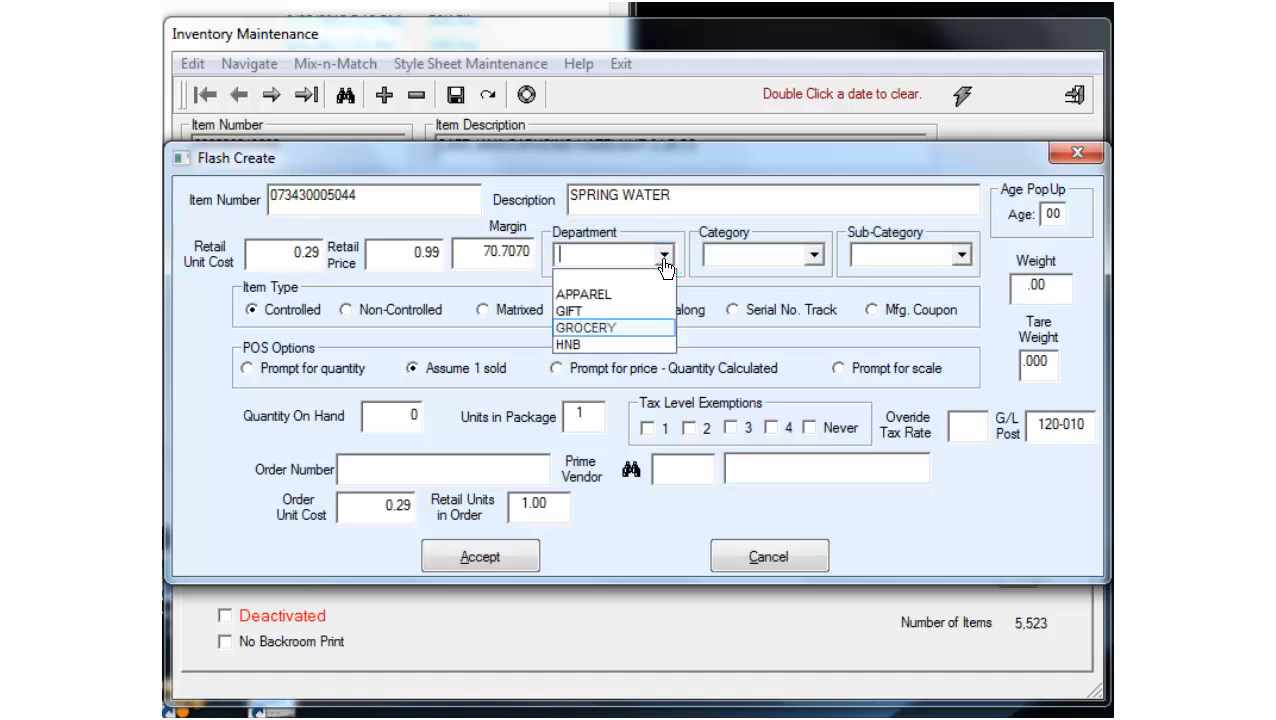
pyautogui.click(636, 340)
pyautogui.click(813, 255)
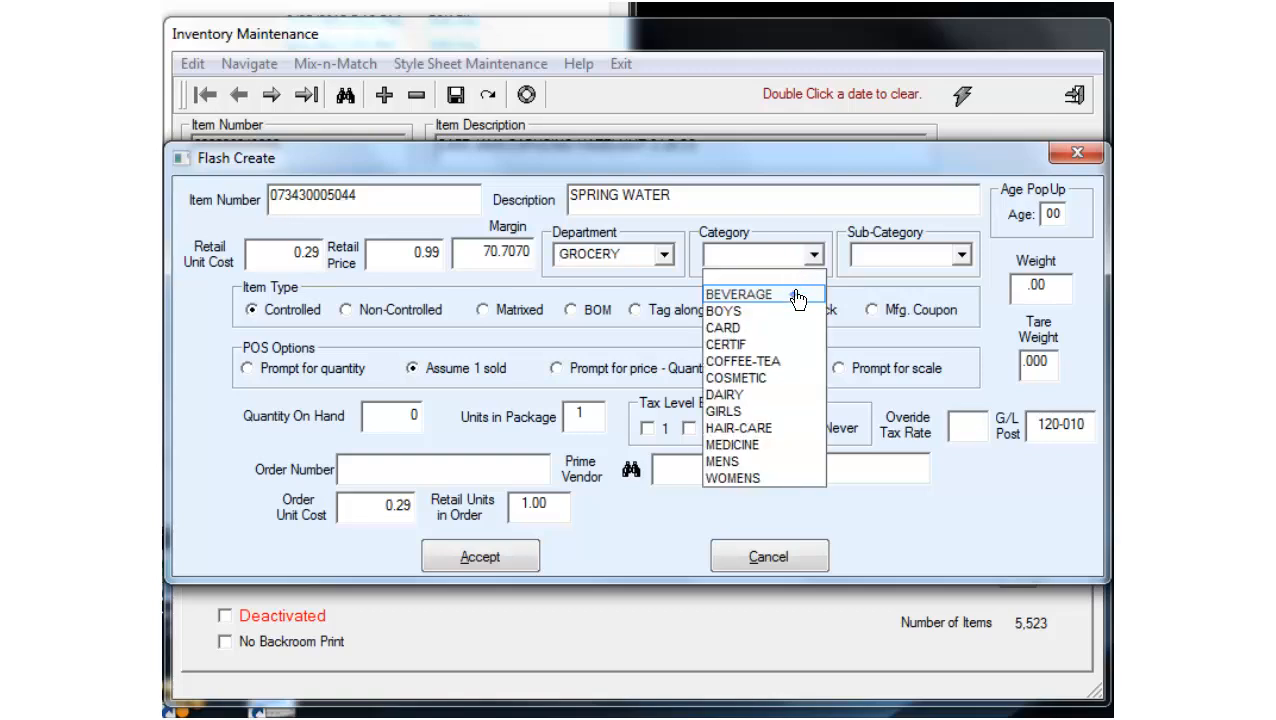
pyautogui.click(797, 296)
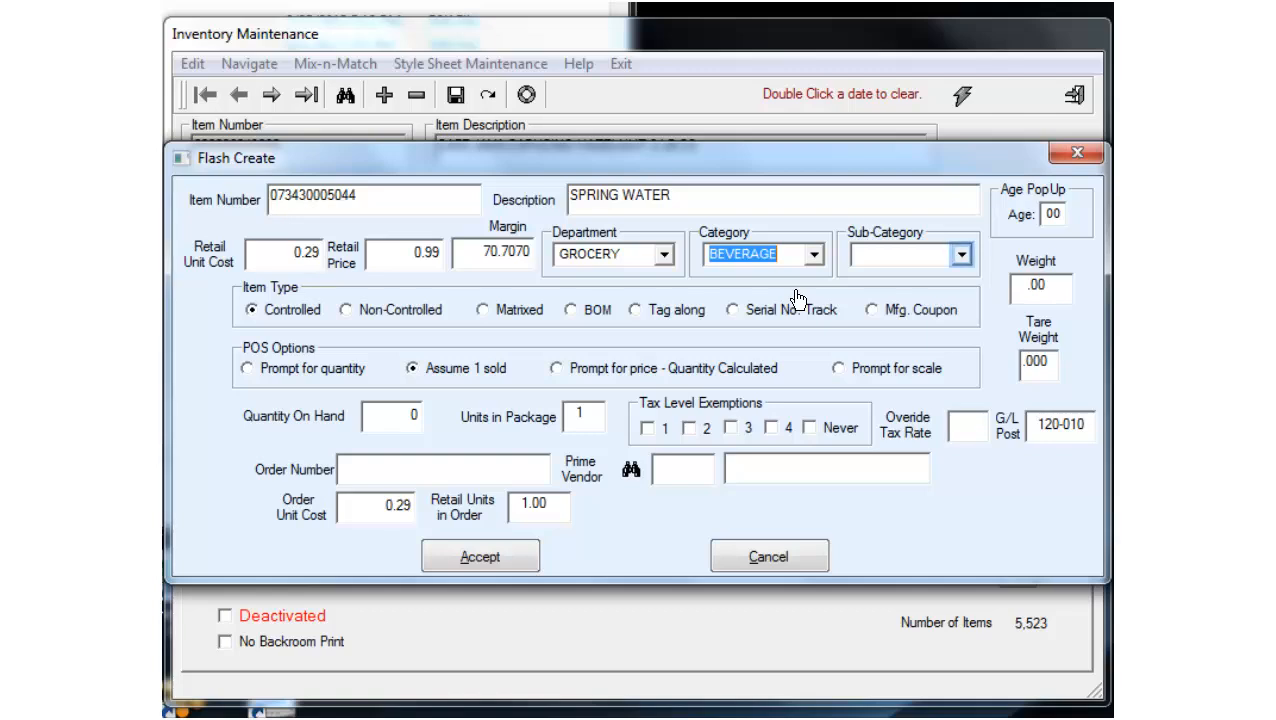
pyautogui.click(959, 257)
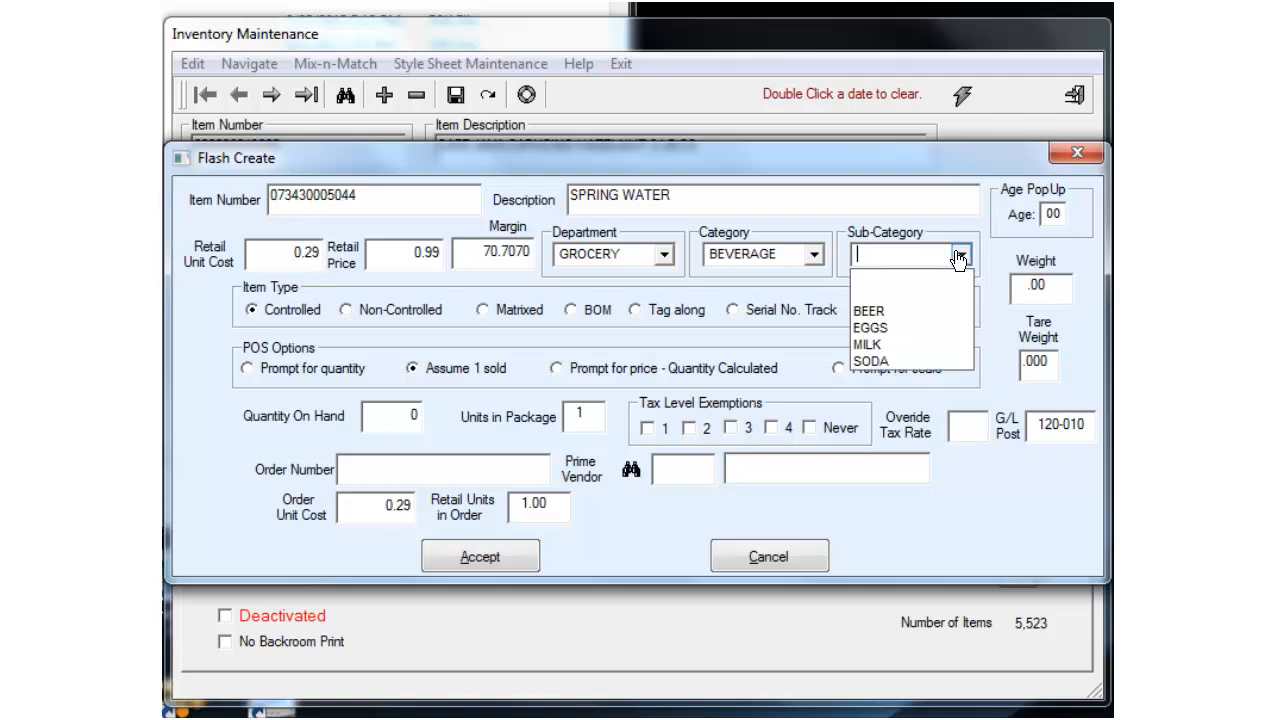
pyautogui.write('WATER')
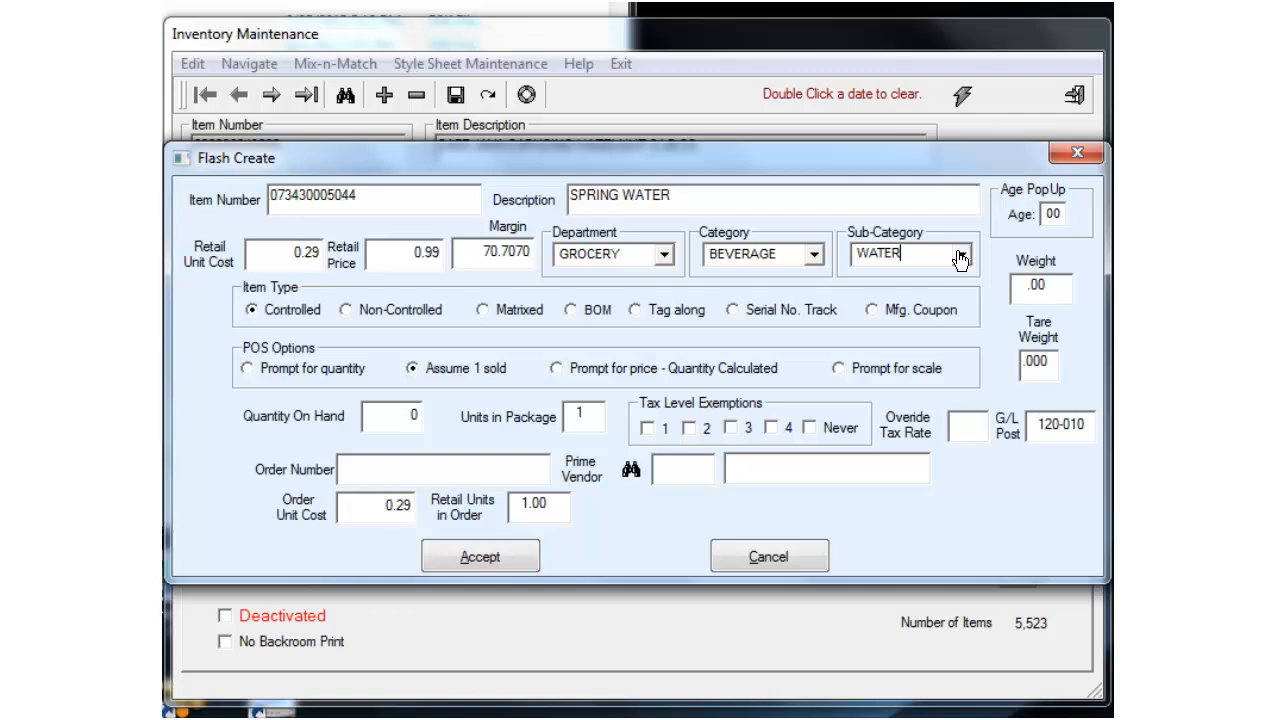
pyautogui.click(250, 311)
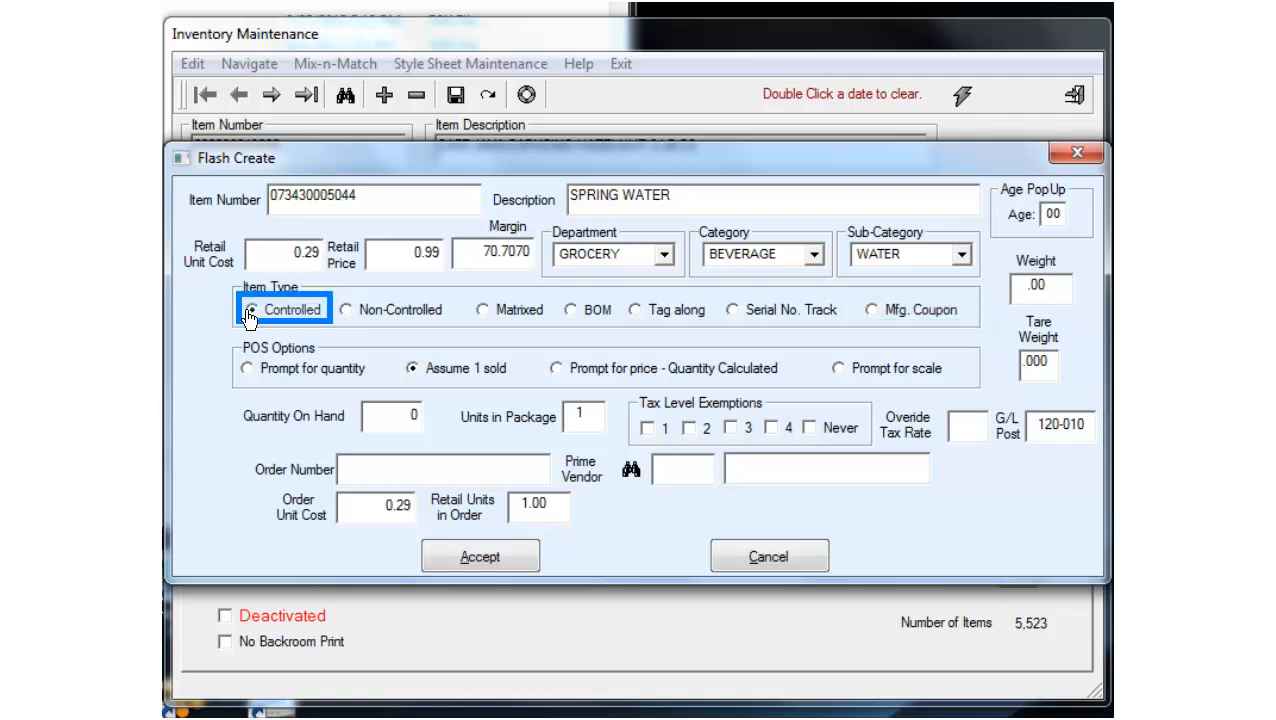
pyautogui.click(250, 312)
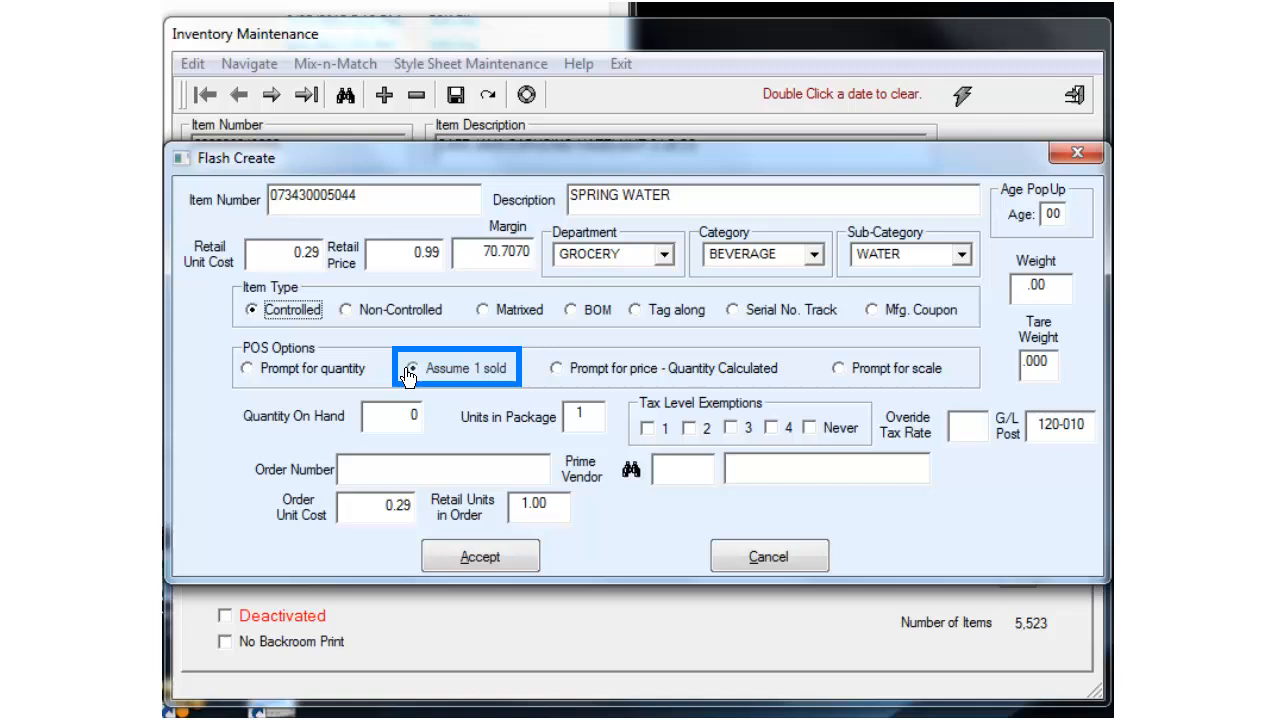
pyautogui.click(411, 370)
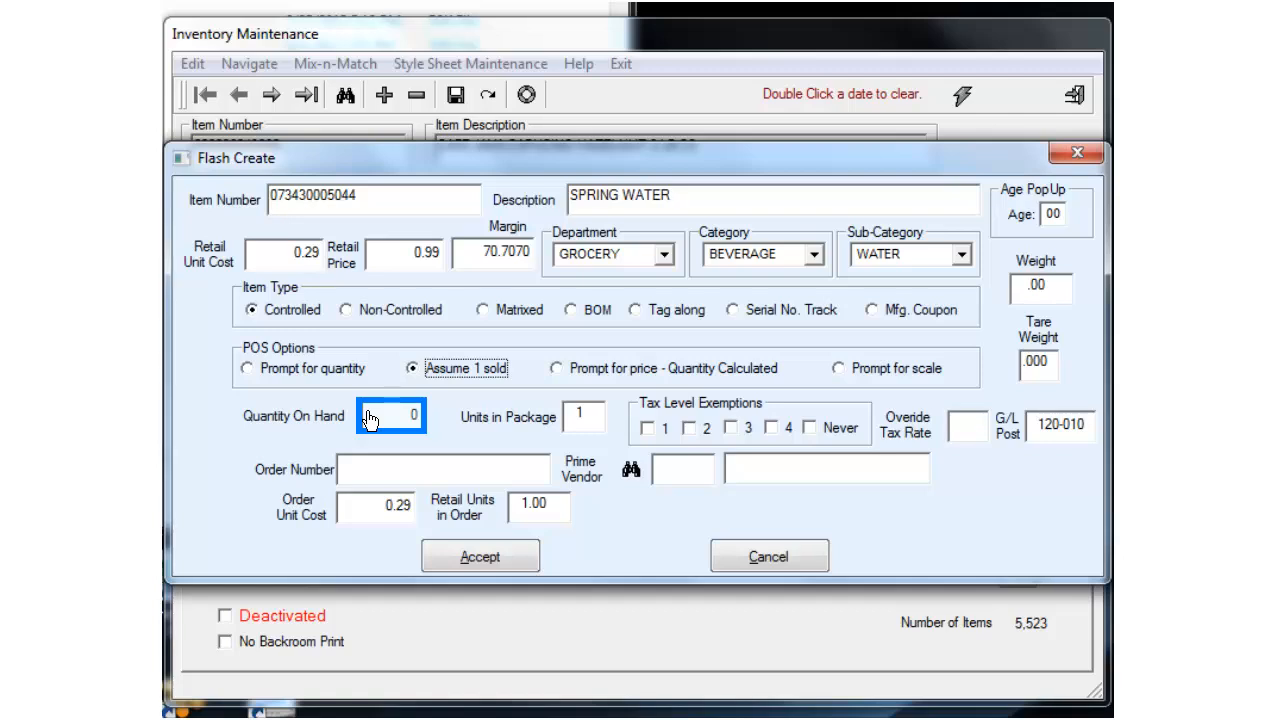
# Step: Set quantity on hand to 36 and exempt the item from tax level 1
pyautogui.click(369, 420)
pyautogui.write('36')
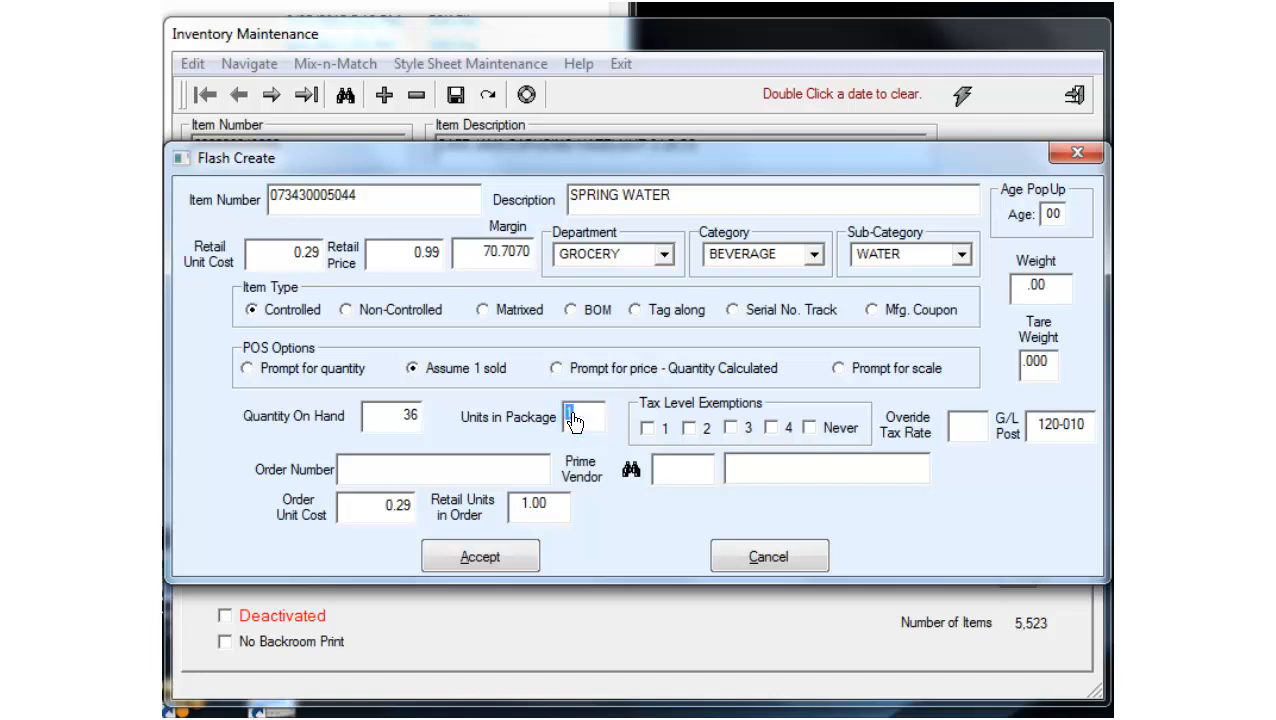
pyautogui.click(587, 423)
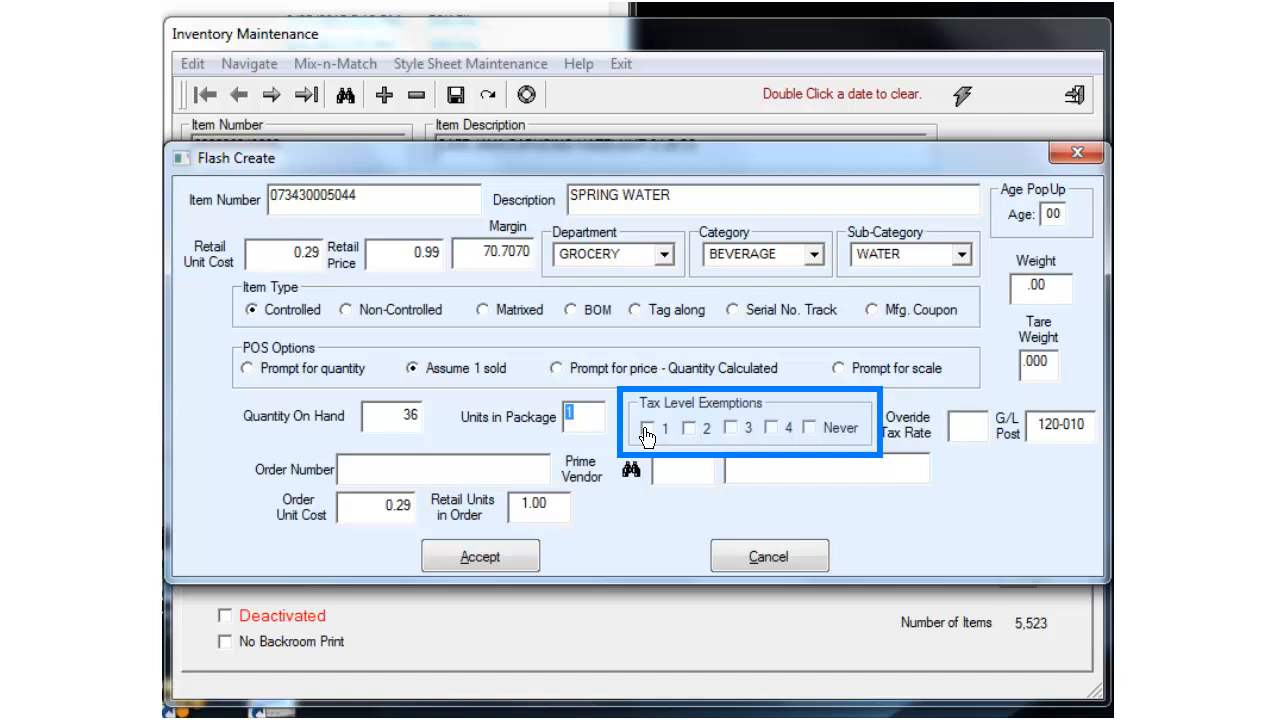
pyautogui.click(646, 431)
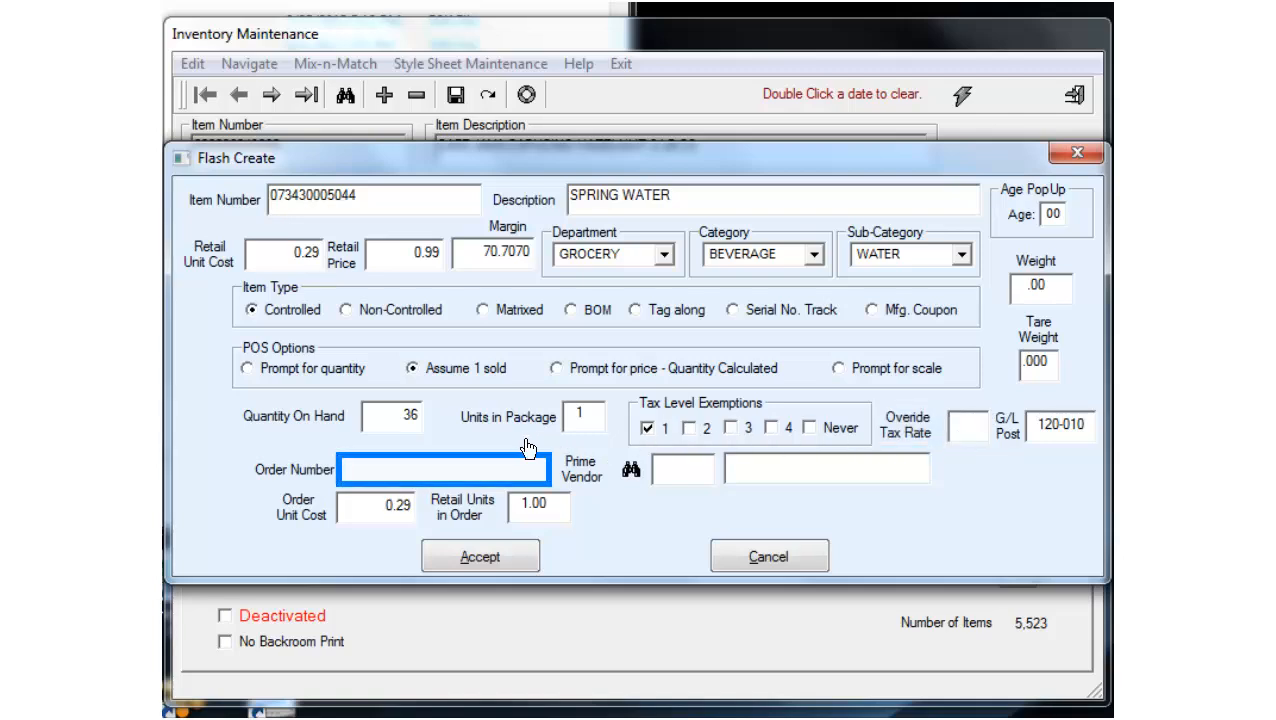
# Step: Enter AC5037 as the vendor order number
pyautogui.click(354, 470)
pyautogui.write('AC5037')
pyautogui.click(660, 479)
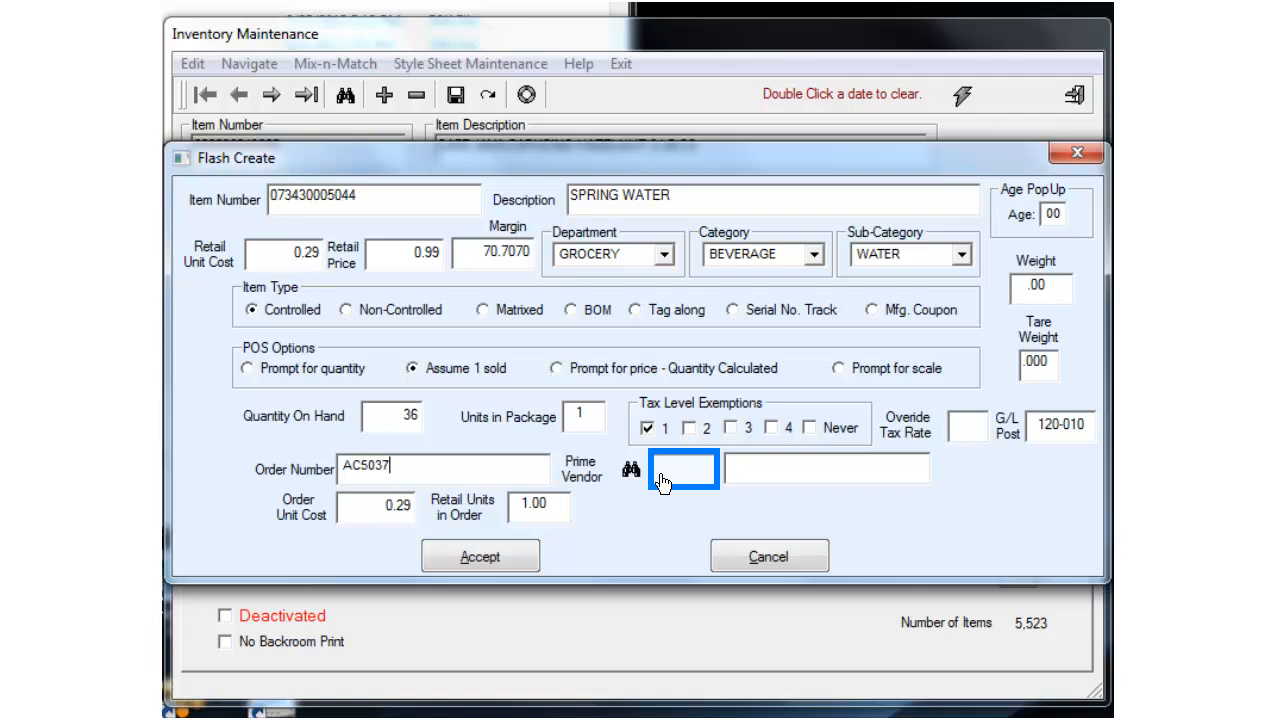
pyautogui.click(628, 474)
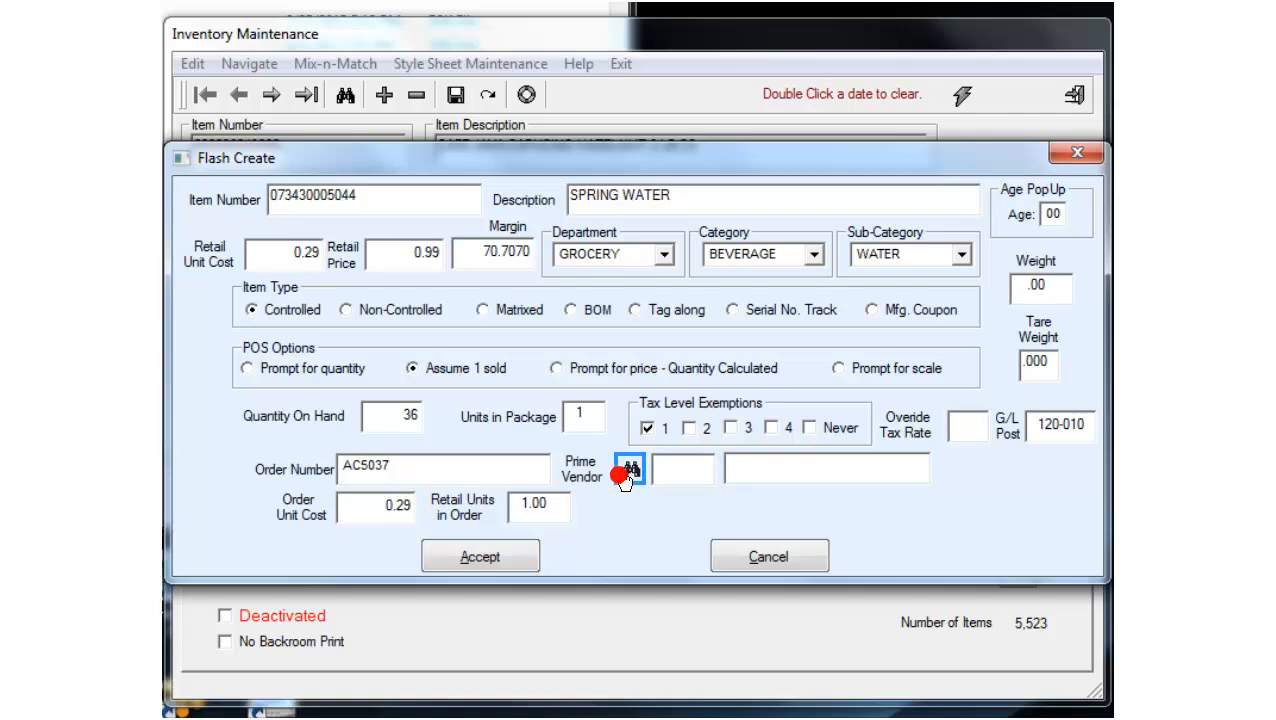
# Step: Pick 1027 H. T. HACKNEY as prime vendor from a lookup on 'H' and accept the item
pyautogui.click(628, 474)
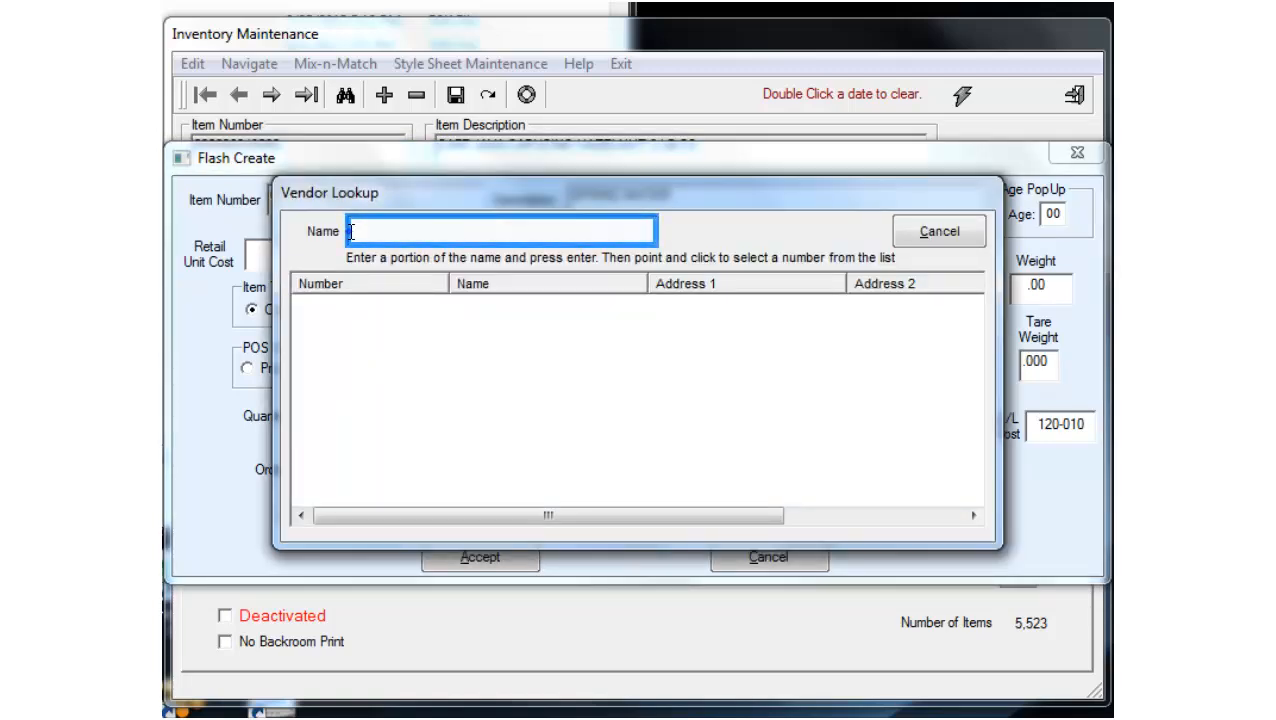
pyautogui.write('H')
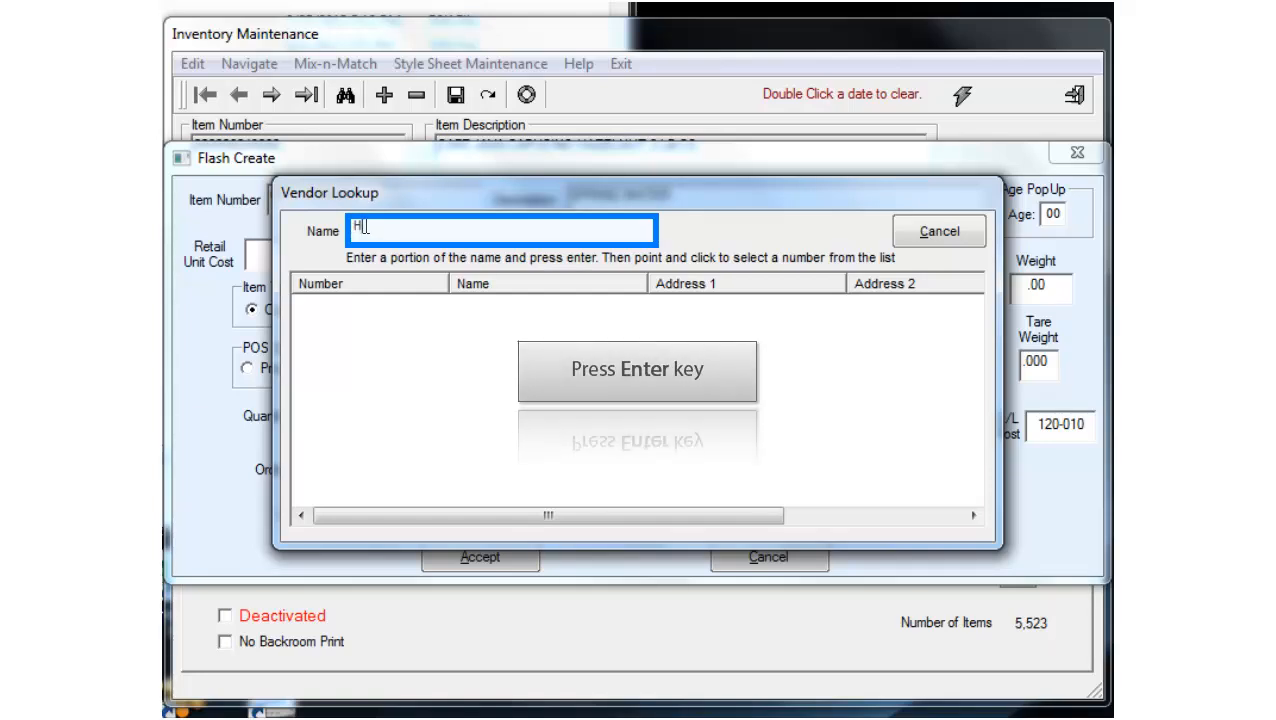
pyautogui.press('Return')
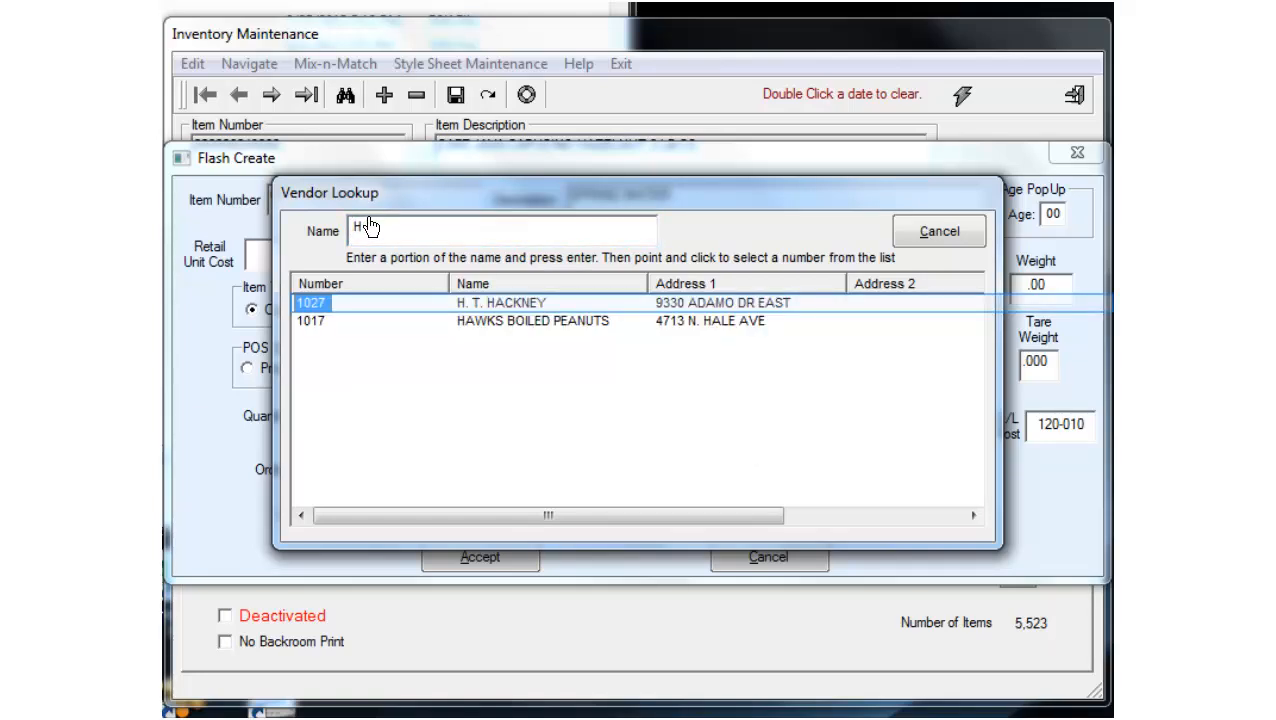
pyautogui.click(314, 303)
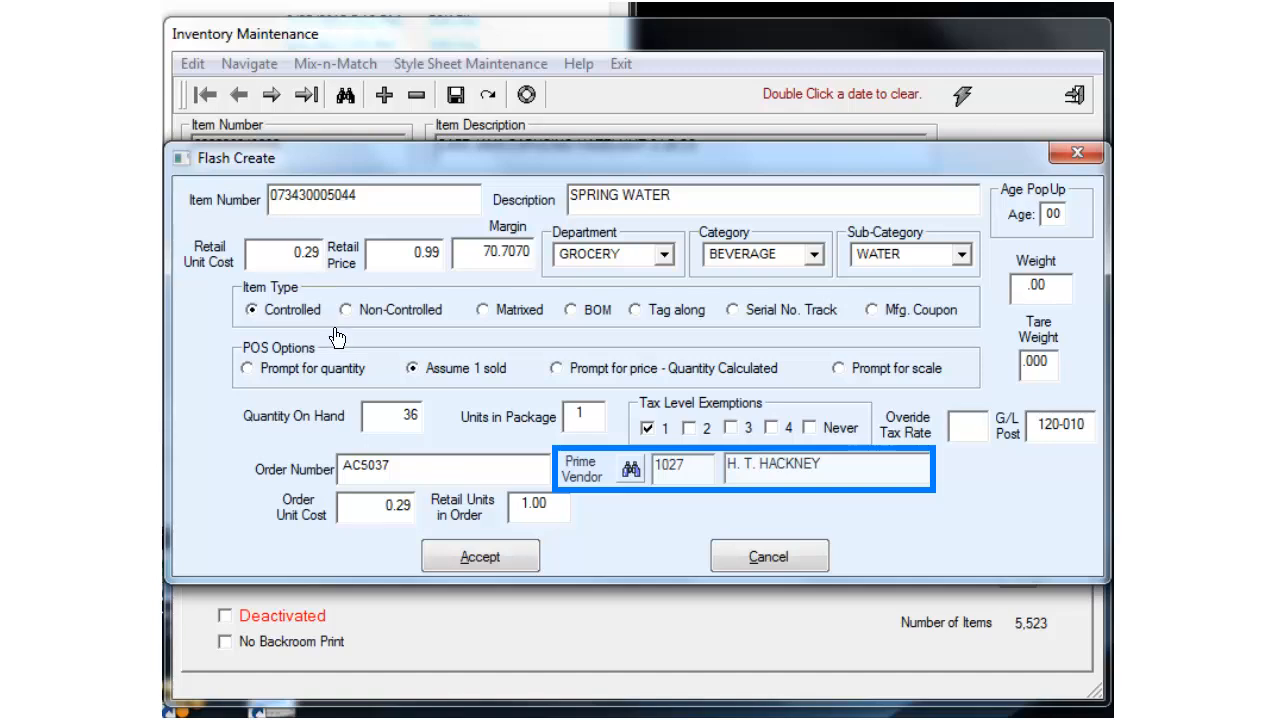
pyautogui.click(466, 560)
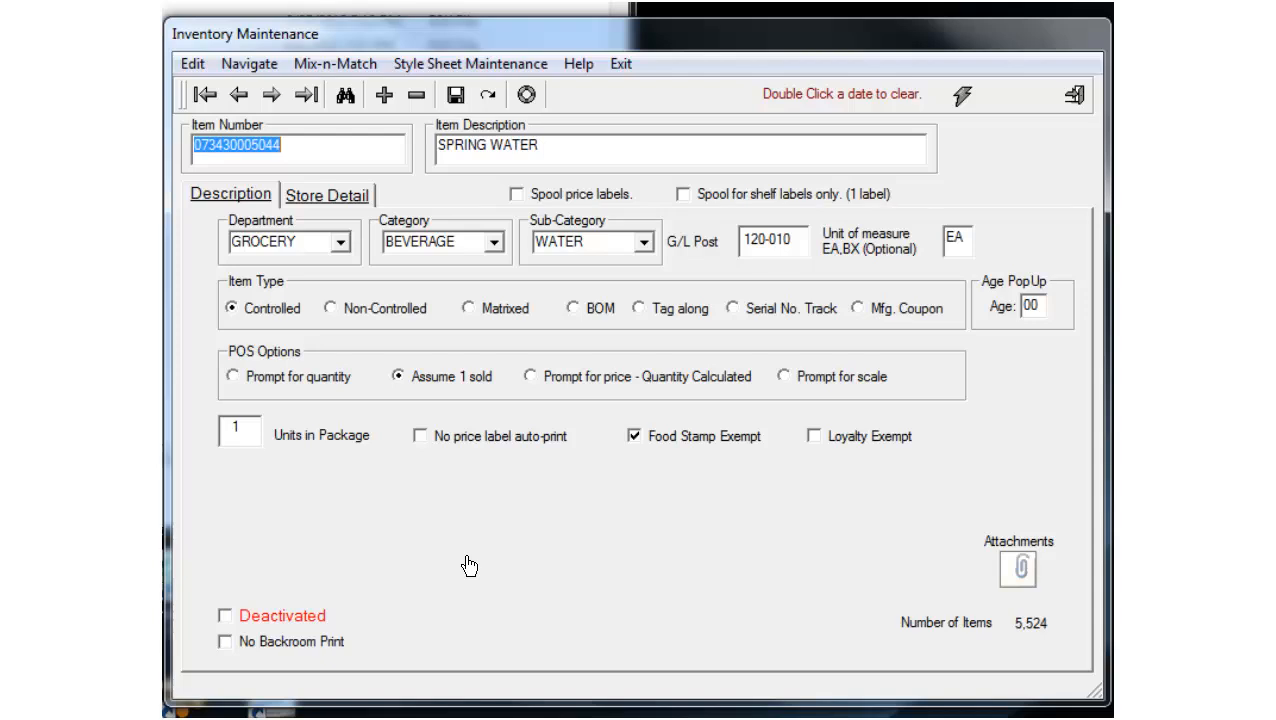
pyautogui.click(338, 200)
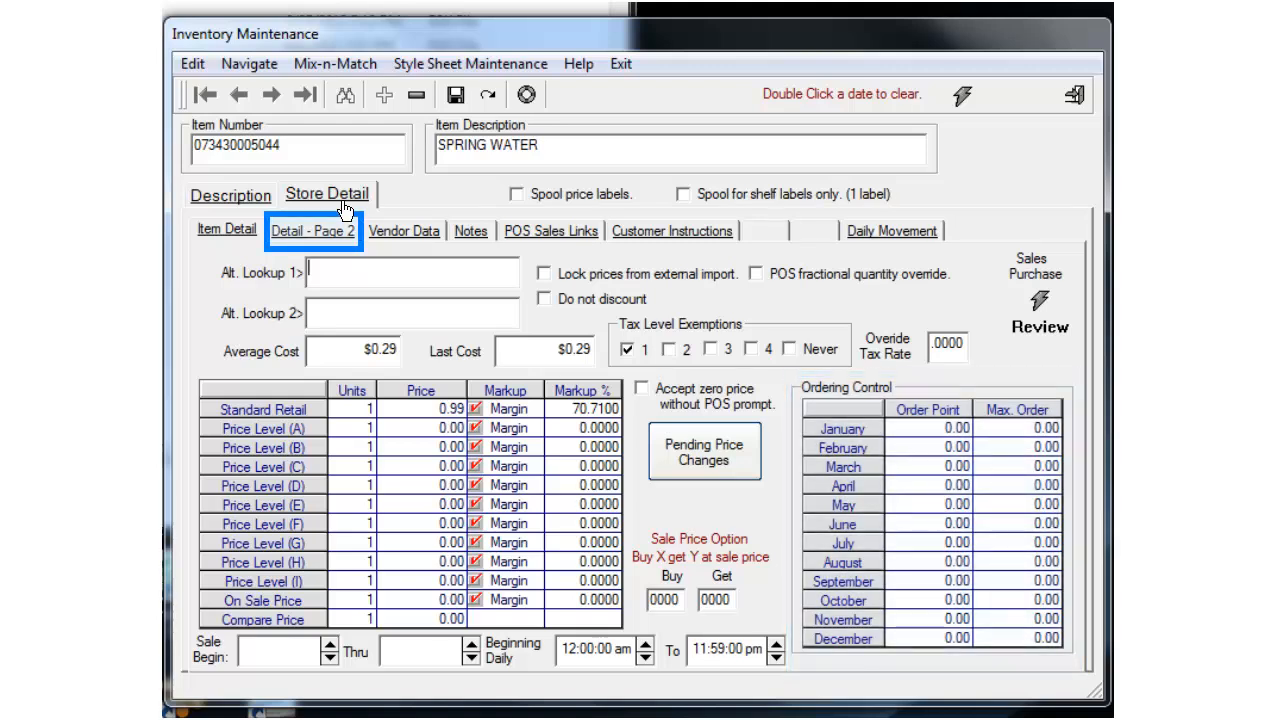
# Step: View SPRING WATER's Detail - Page 2, then its Vendor Data
pyautogui.click(338, 234)
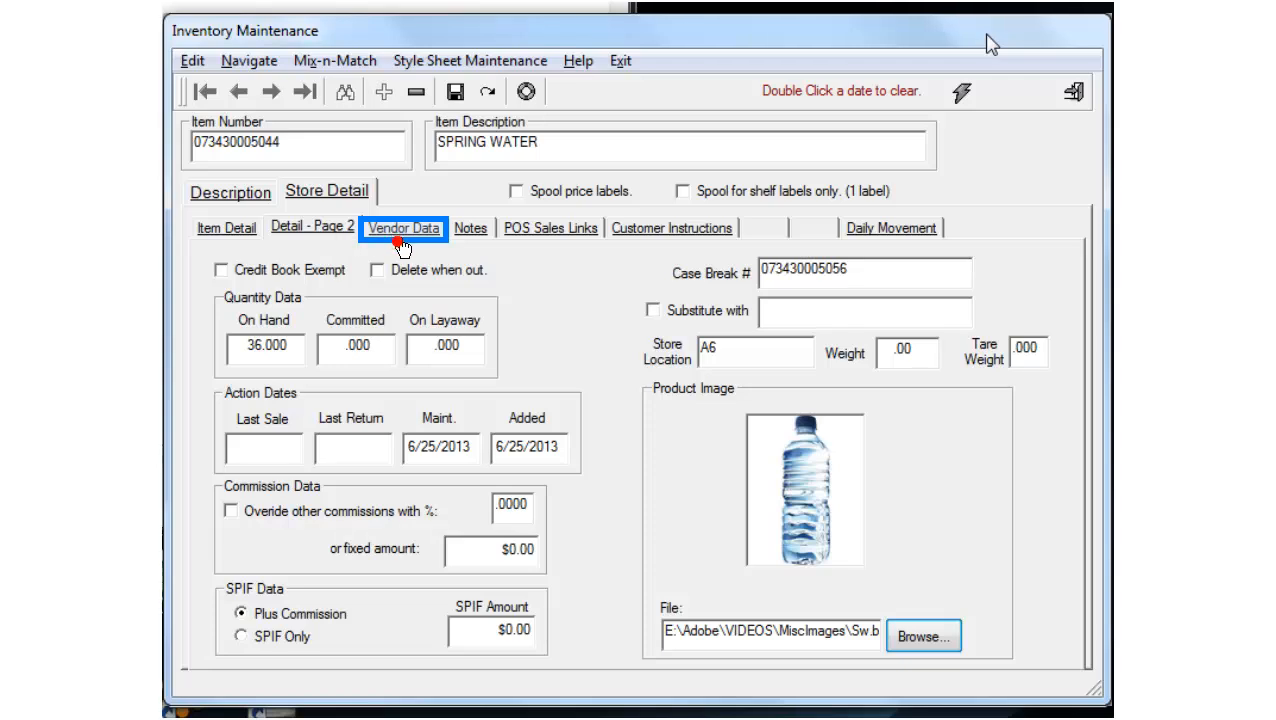
pyautogui.click(400, 235)
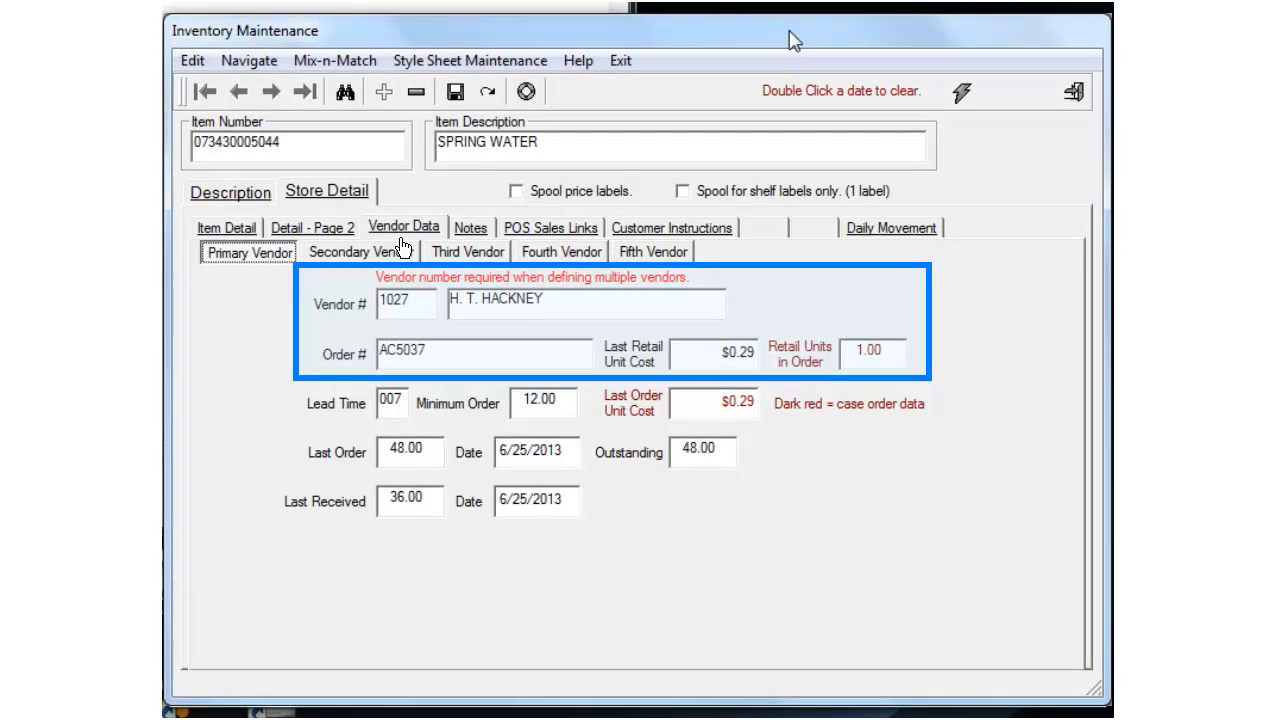